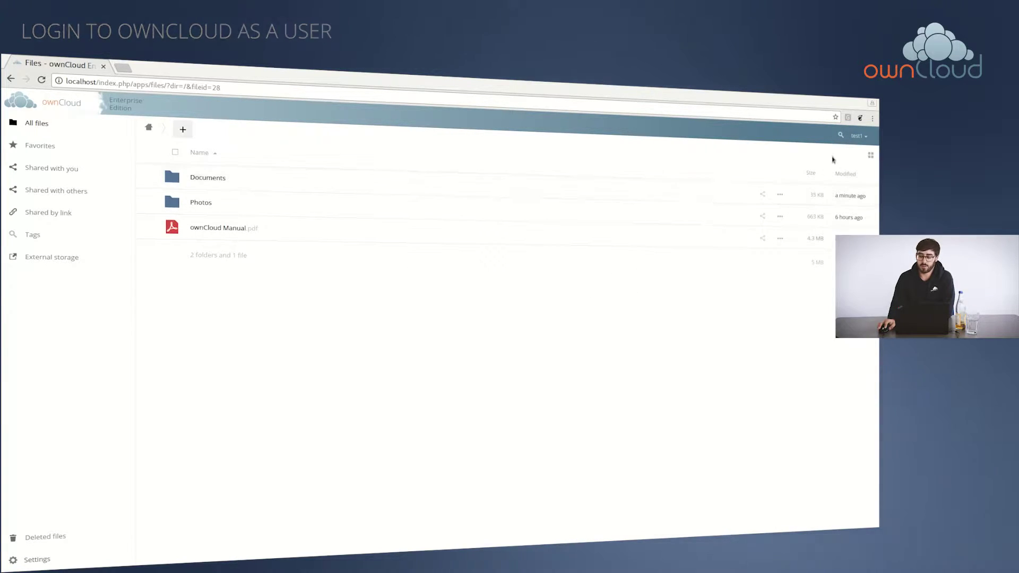
# Step: Open the user account menu from the logged-in Files list
pyautogui.click(856, 136)
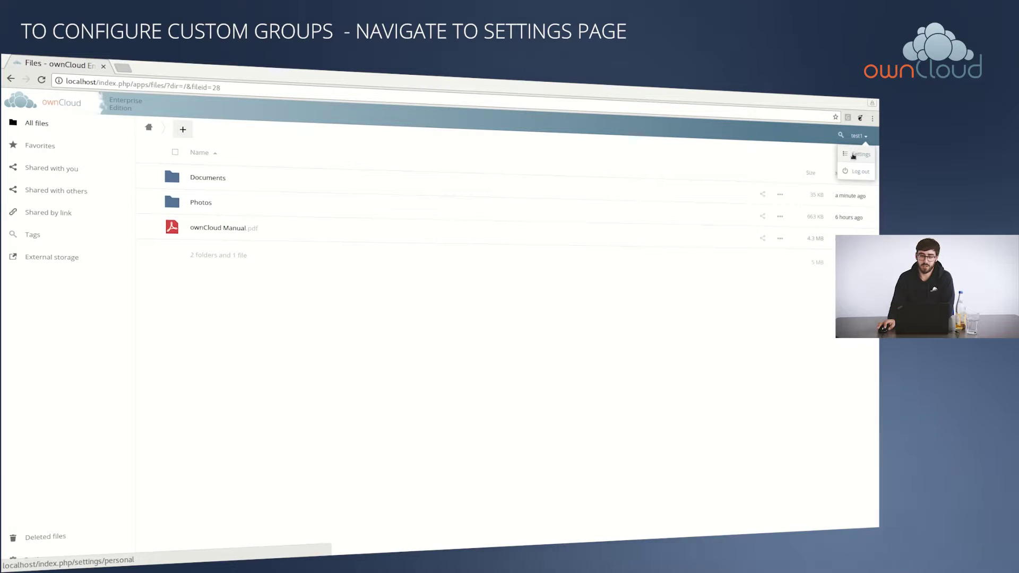
# Step: Create the custom group 'team1' under Settings > Customgroups
pyautogui.click(854, 157)
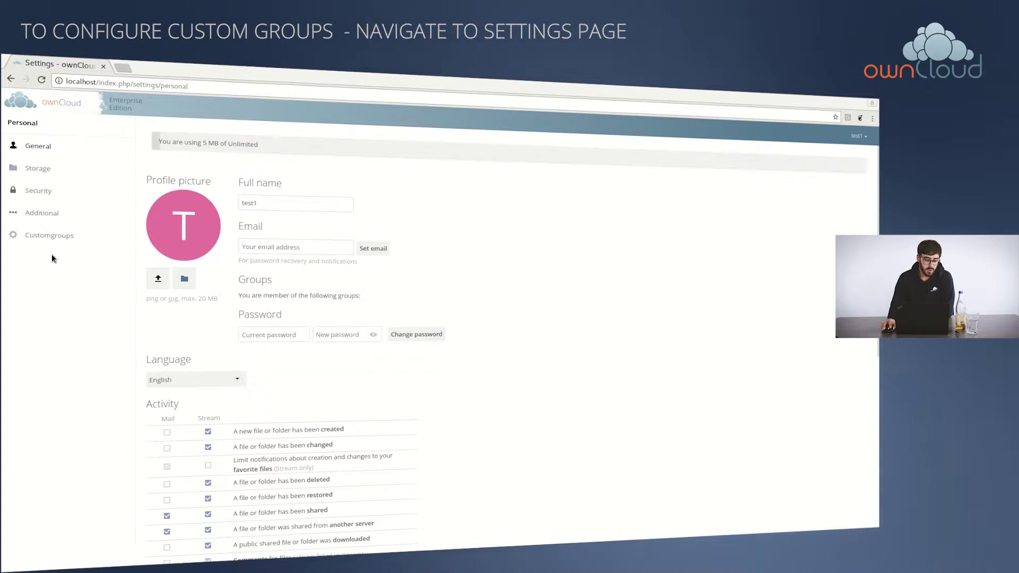
pyautogui.click(53, 237)
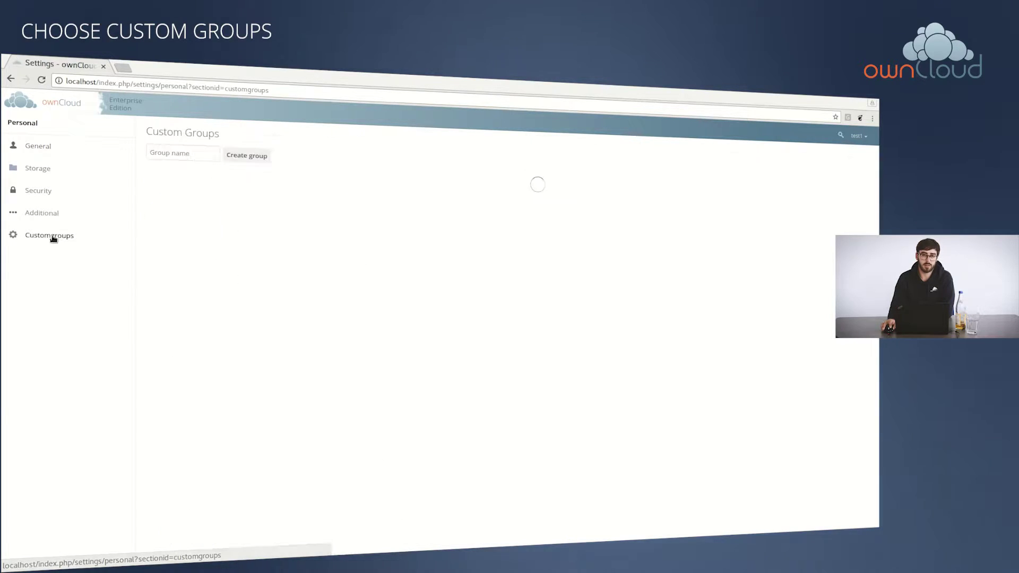
pyautogui.click(186, 155)
pyautogui.write('team1')
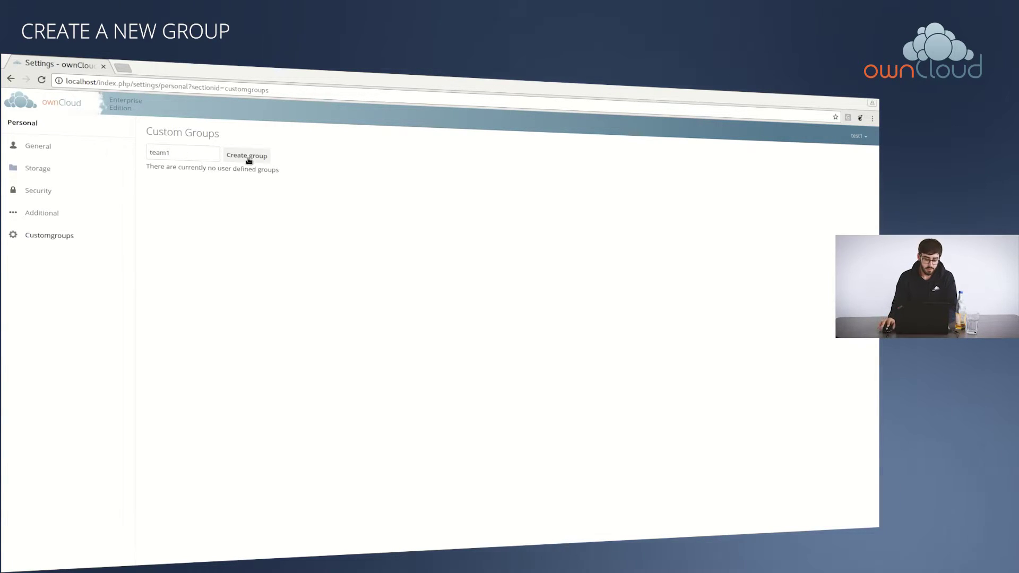
pyautogui.click(258, 157)
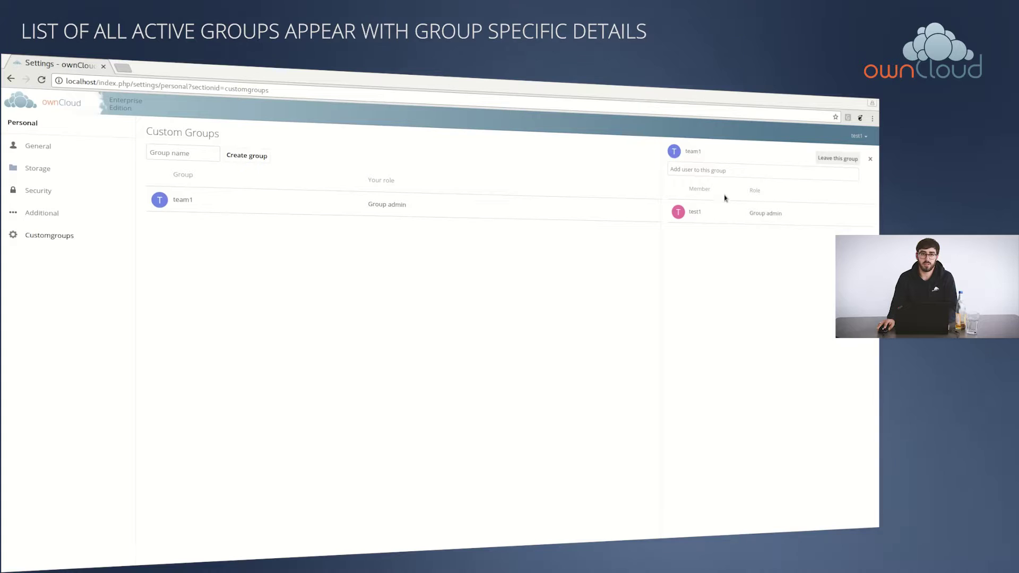
pyautogui.click(709, 173)
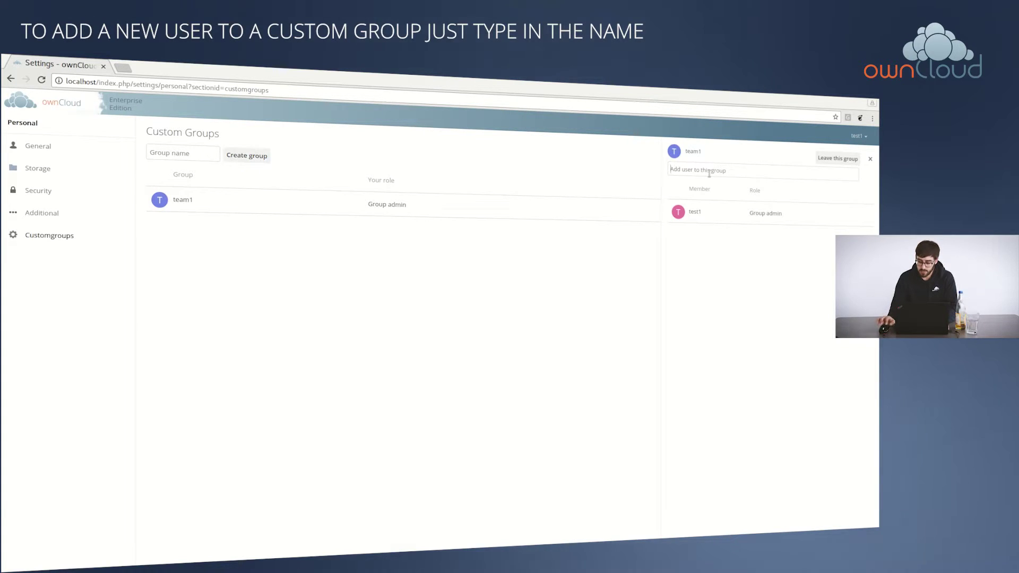
pyautogui.write('te')
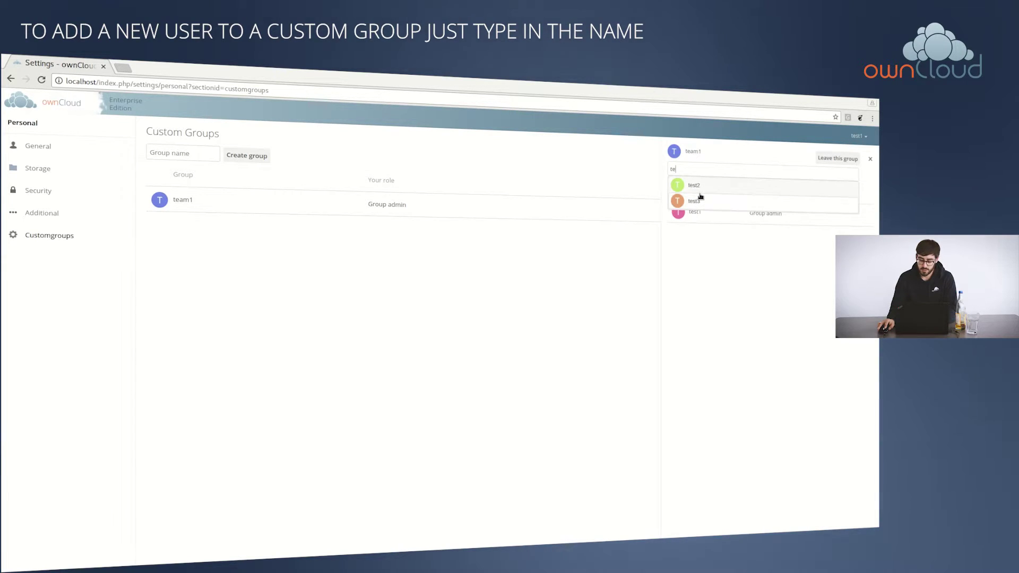
# Step: Add users test2 and test3 to team1, giving test2 the Group admin role
pyautogui.click(706, 186)
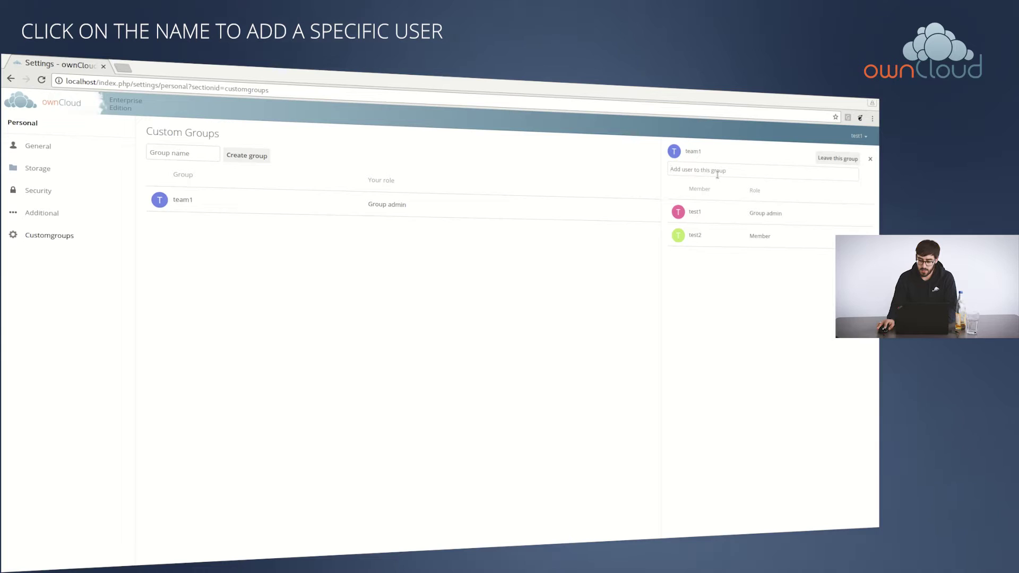
pyautogui.write('tes')
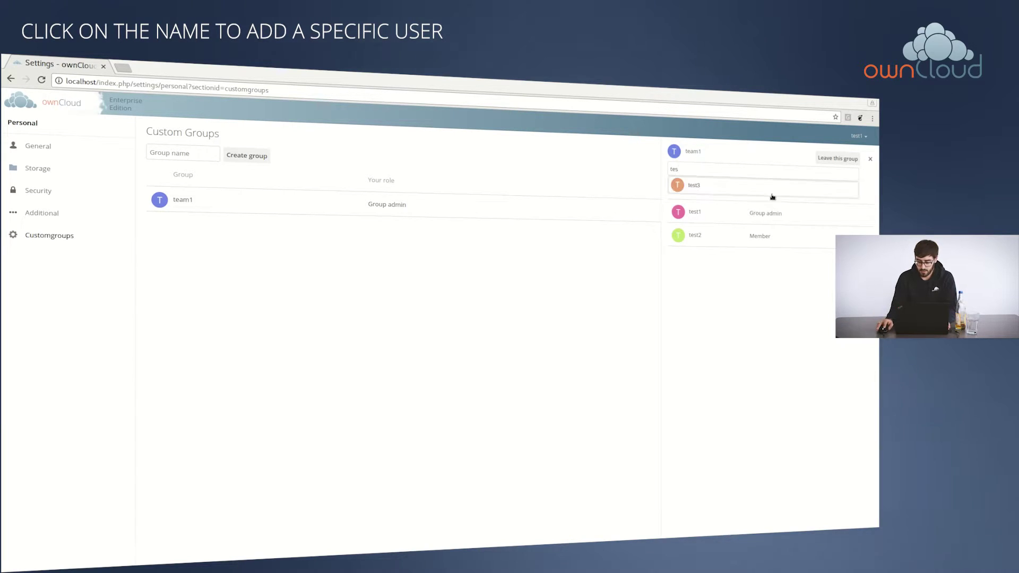
pyautogui.click(720, 192)
pyautogui.moveTo(760, 236)
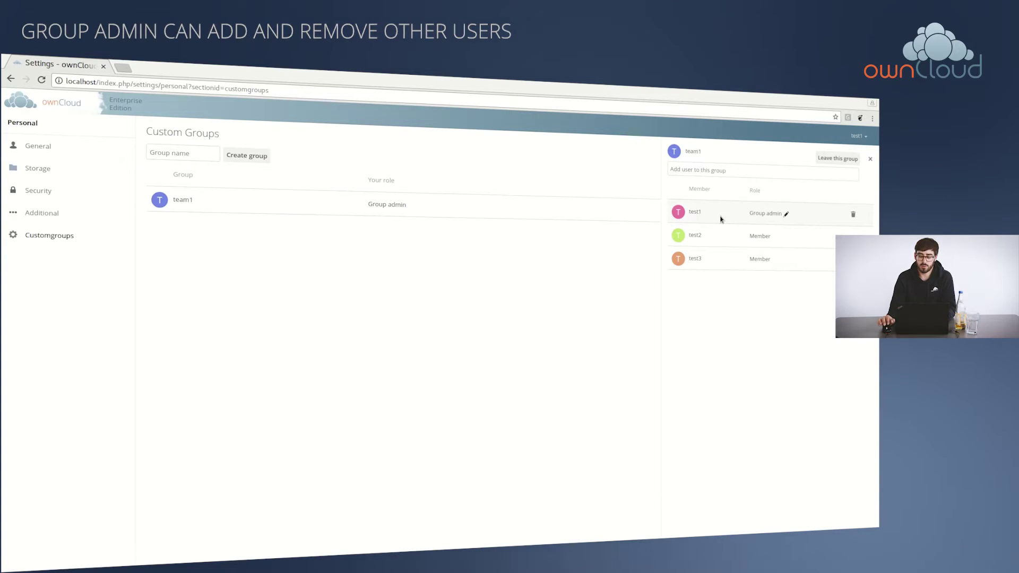
pyautogui.click(777, 238)
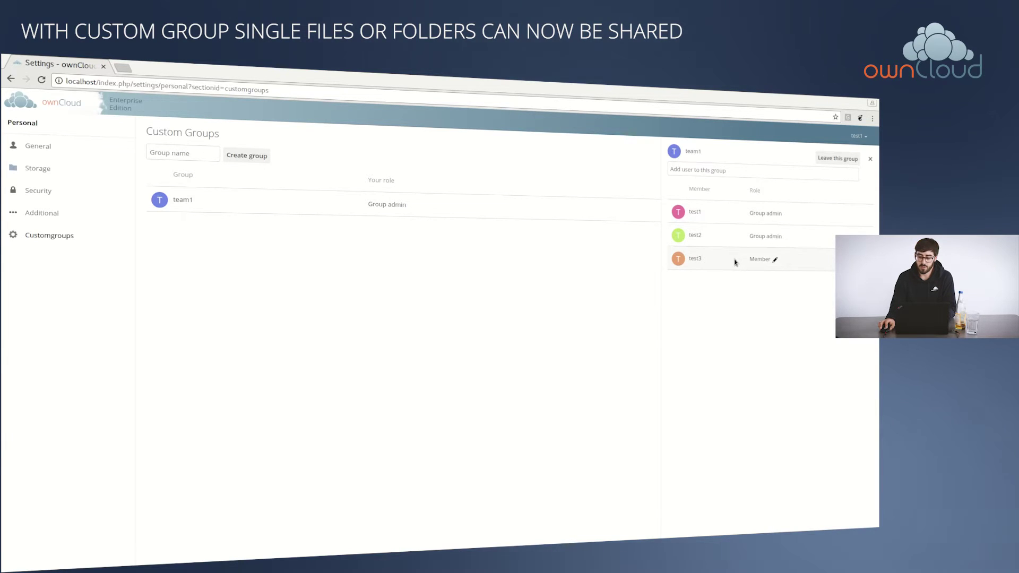
pyautogui.click(55, 102)
# Step: Share 'ownCloud Manual.pdf' with the team1 (group) from its Sharing details
pyautogui.click(24, 131)
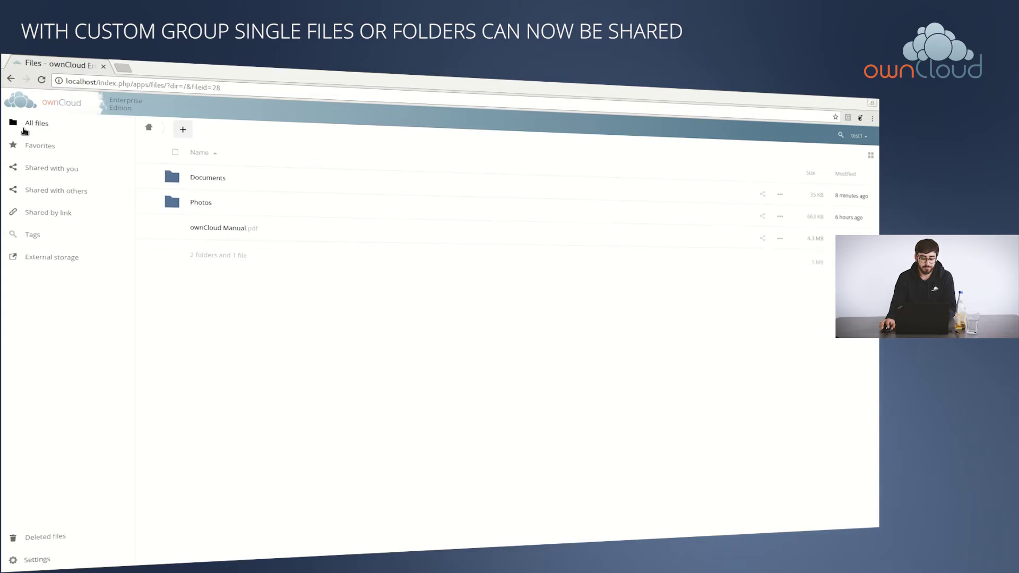
pyautogui.click(331, 234)
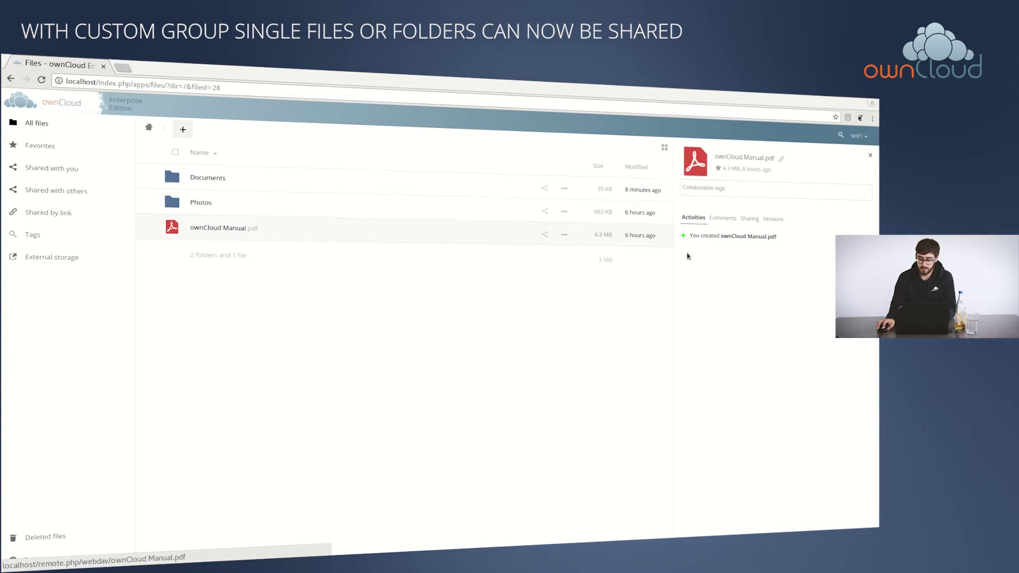
pyautogui.click(749, 218)
pyautogui.write('tes')
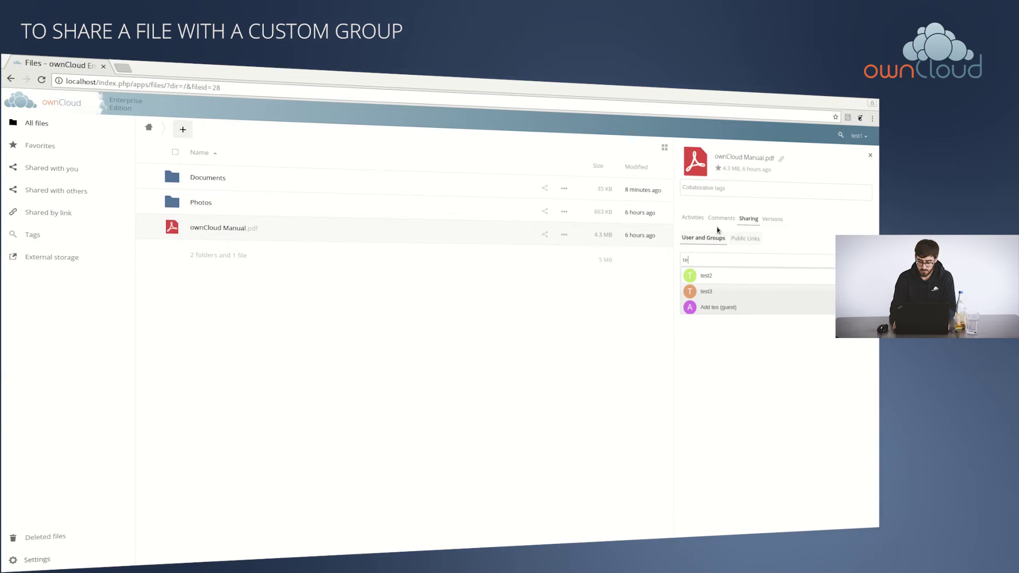
pyautogui.write('a')
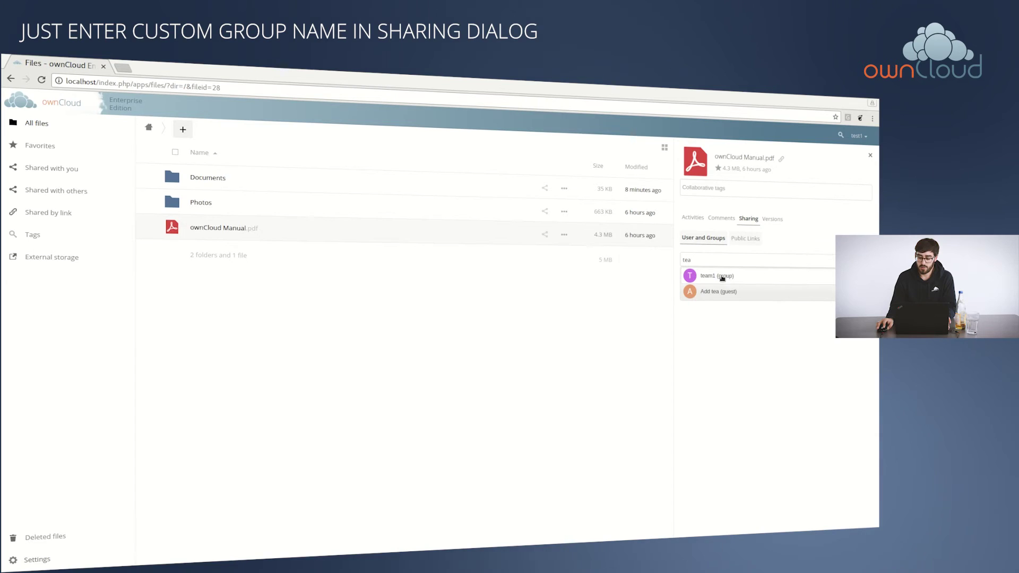
pyautogui.click(720, 276)
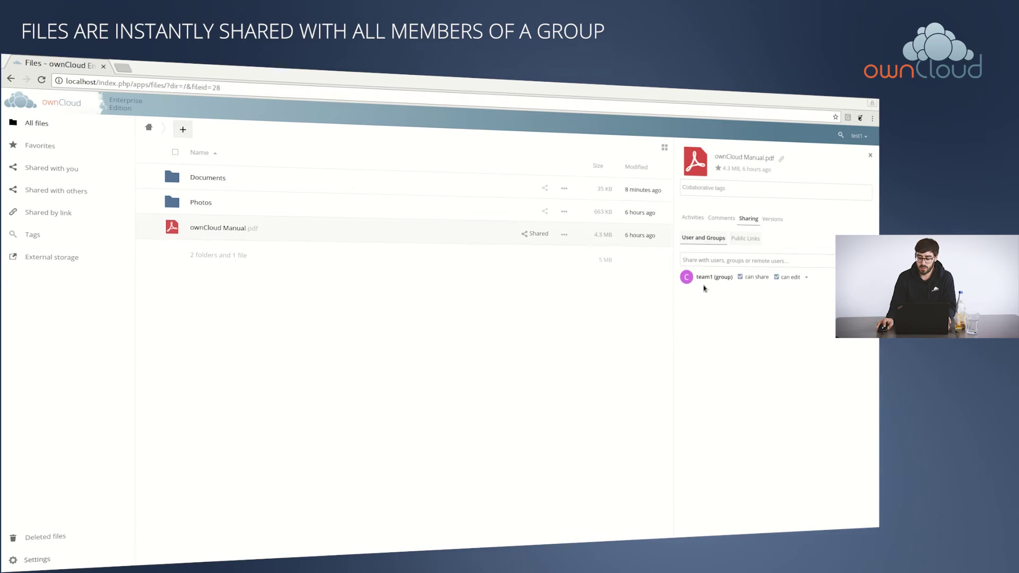